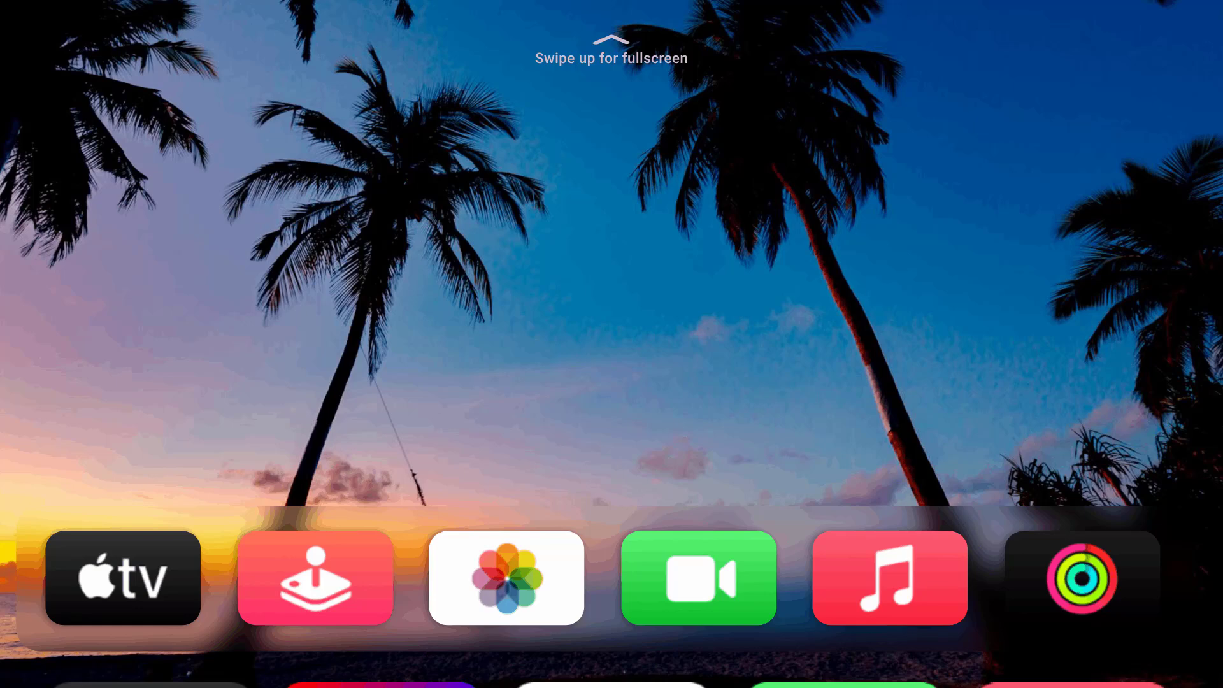
Start the Channel 4 update from its App Store product page
key("Up")
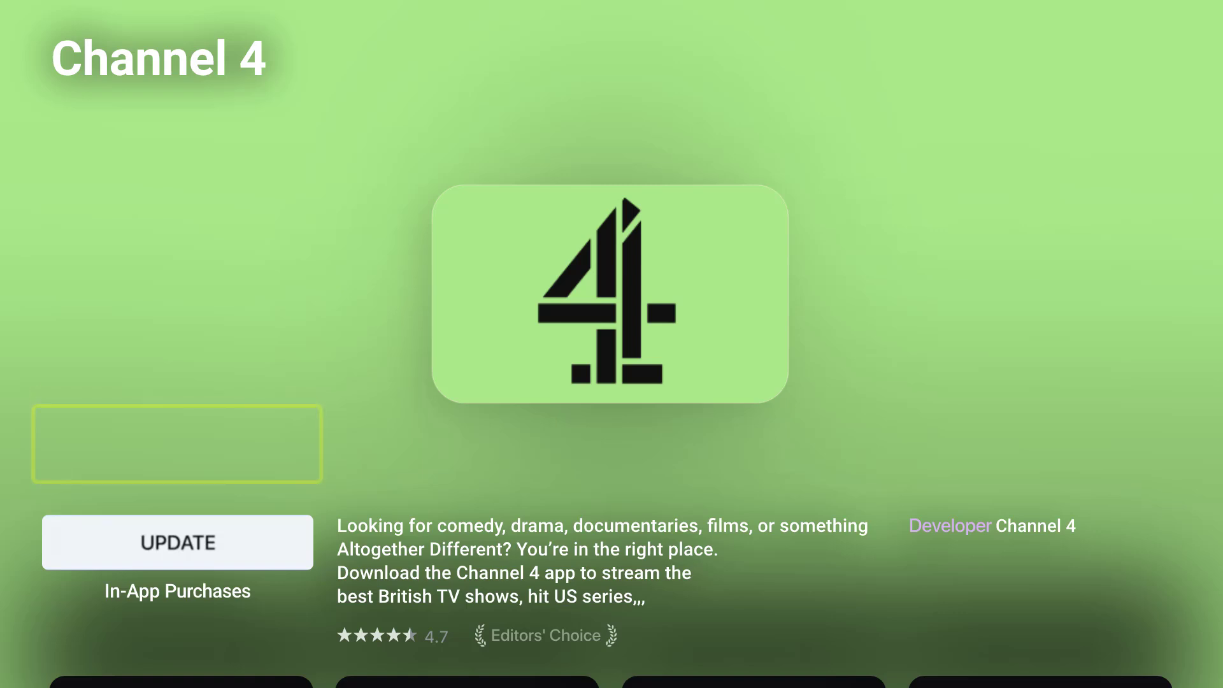
key("Return")
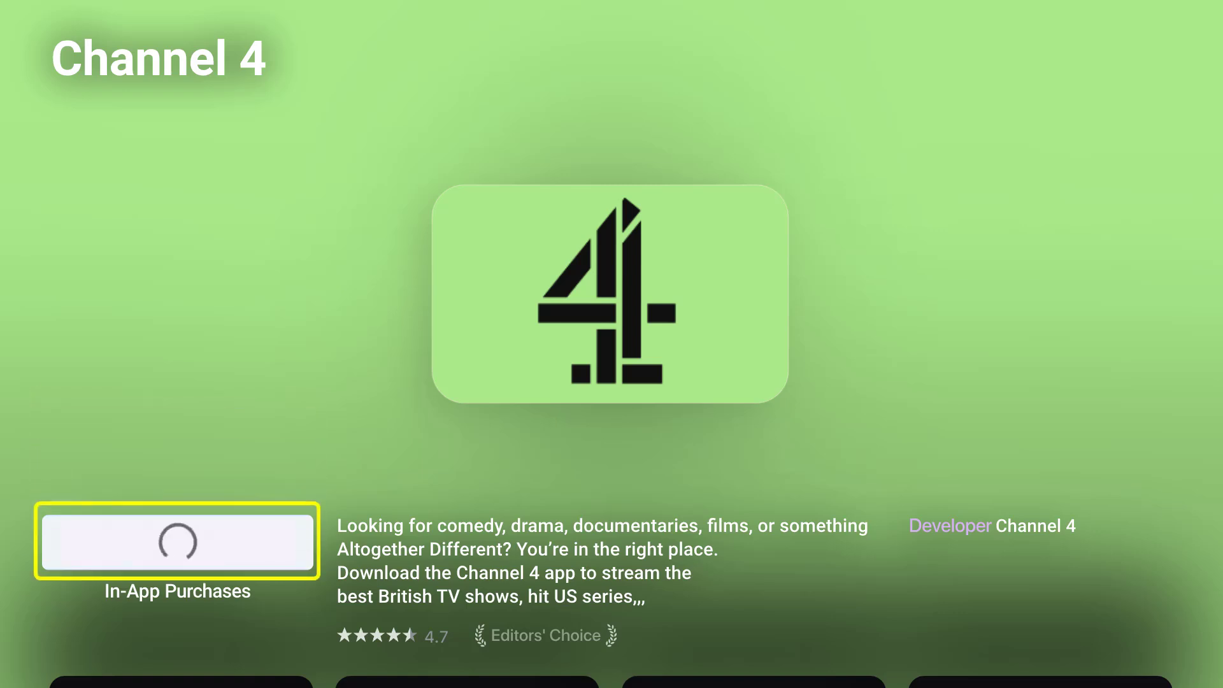